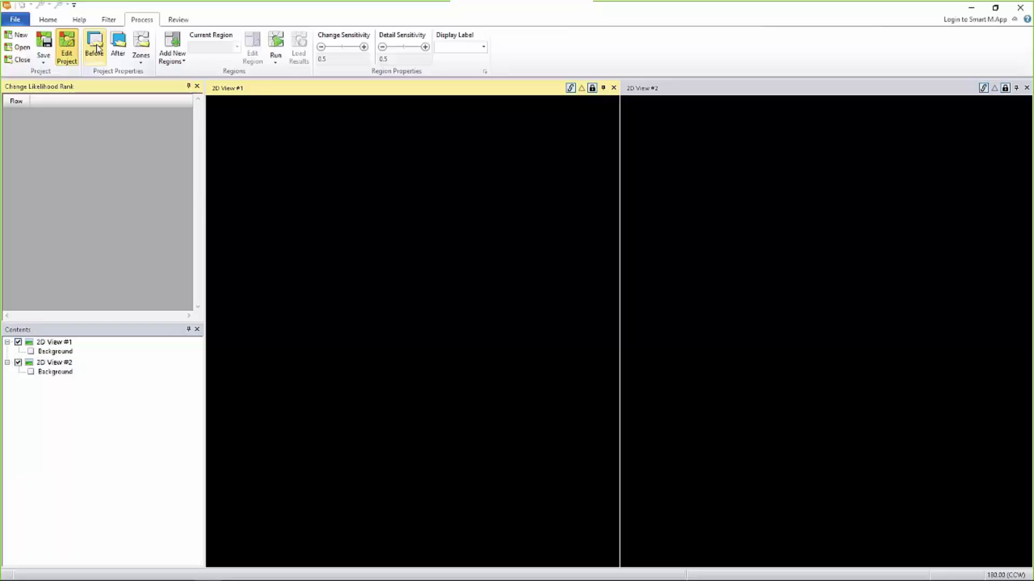
- Load 05jan_subset.img from the Data > Quickbird folder as the before image
{"action": "left_click", "coordinate": [95, 44]}
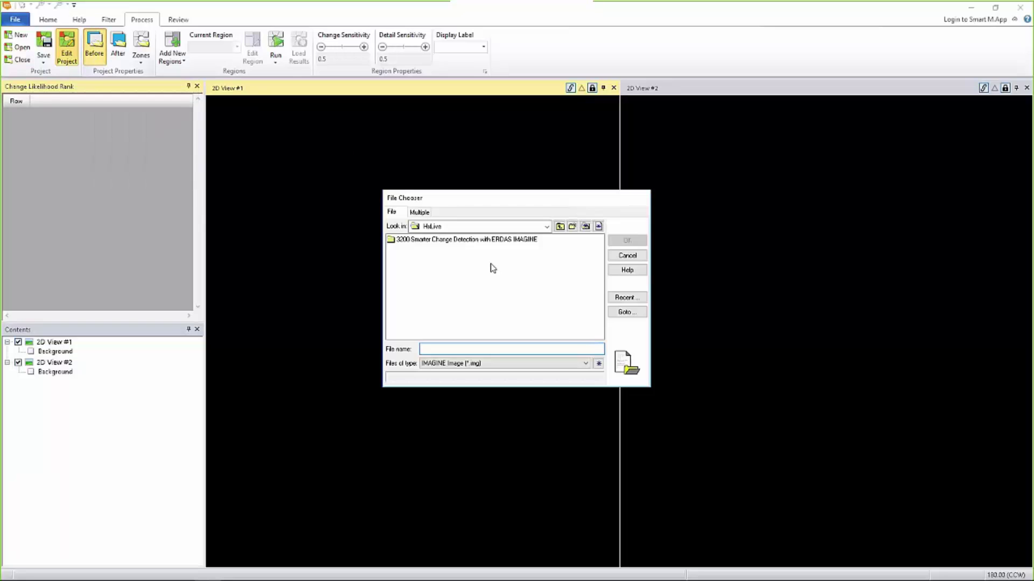
{"action": "double_click", "coordinate": [499, 239]}
{"action": "double_click", "coordinate": [500, 241]}
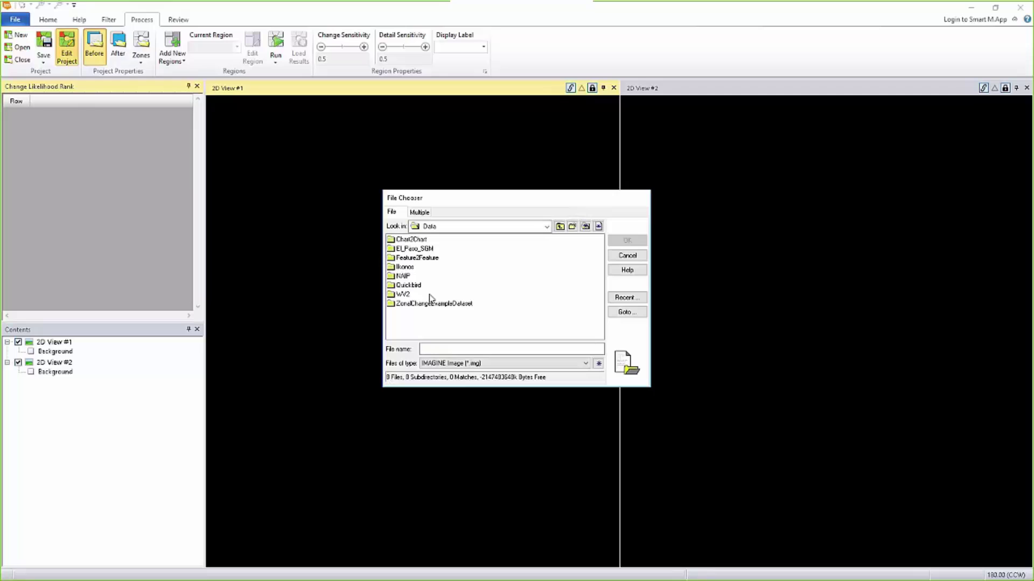
{"action": "double_click", "coordinate": [415, 284]}
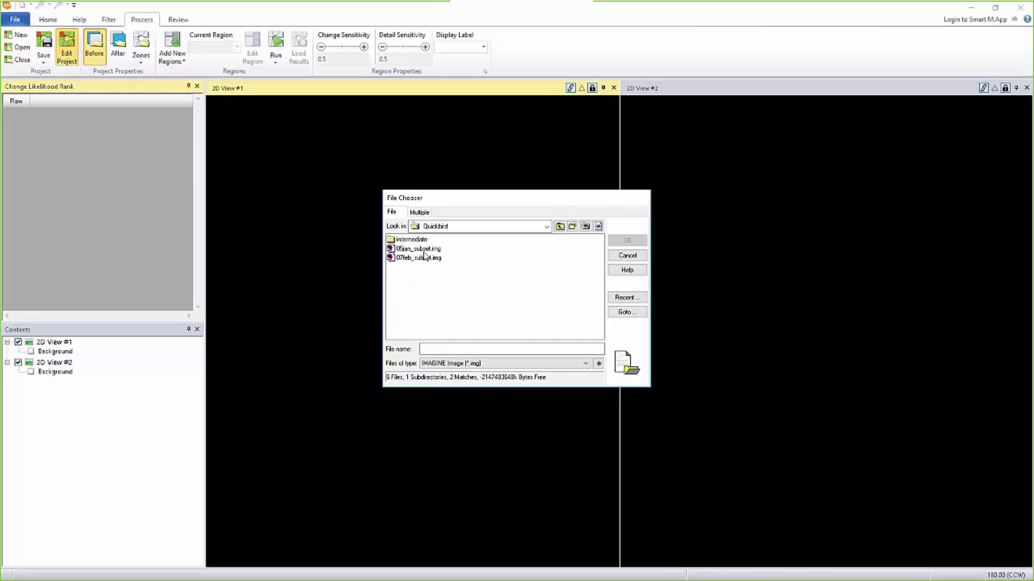
{"action": "left_click", "coordinate": [423, 248]}
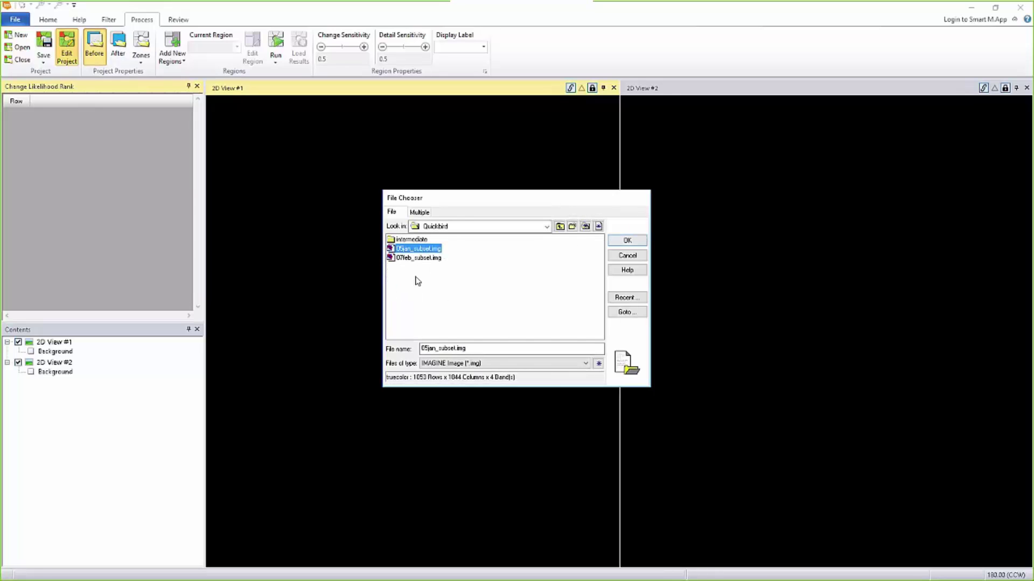
{"action": "left_click", "coordinate": [634, 244]}
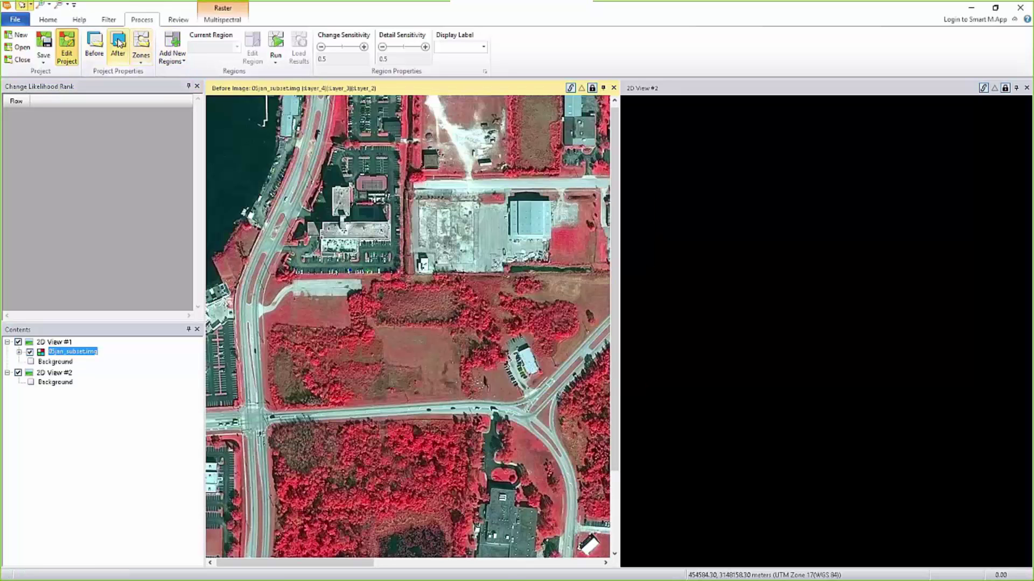
- Load 07feb_subset.img as the after image and fit both views to frame
{"action": "left_click", "coordinate": [118, 43]}
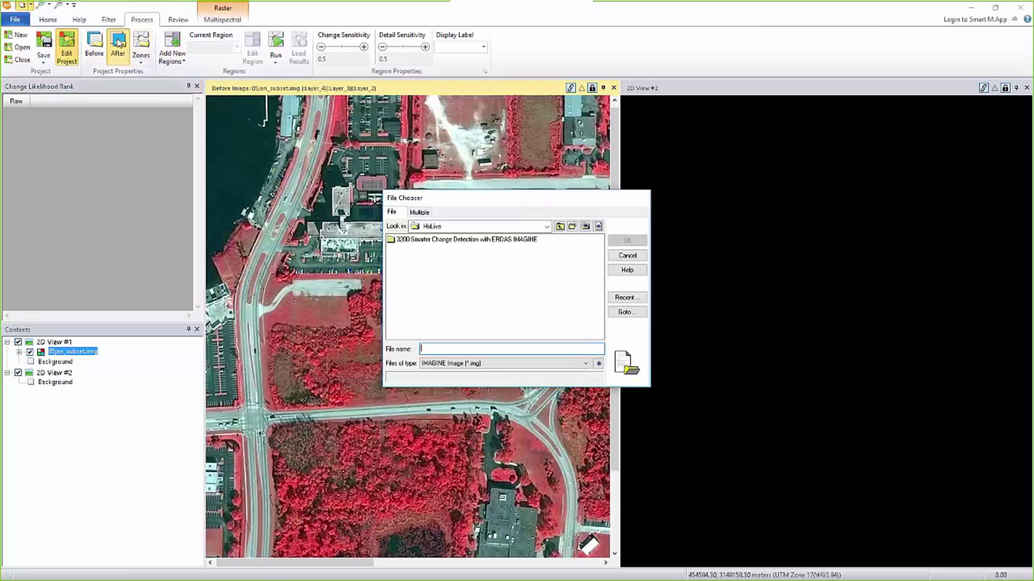
{"action": "left_click", "coordinate": [620, 297]}
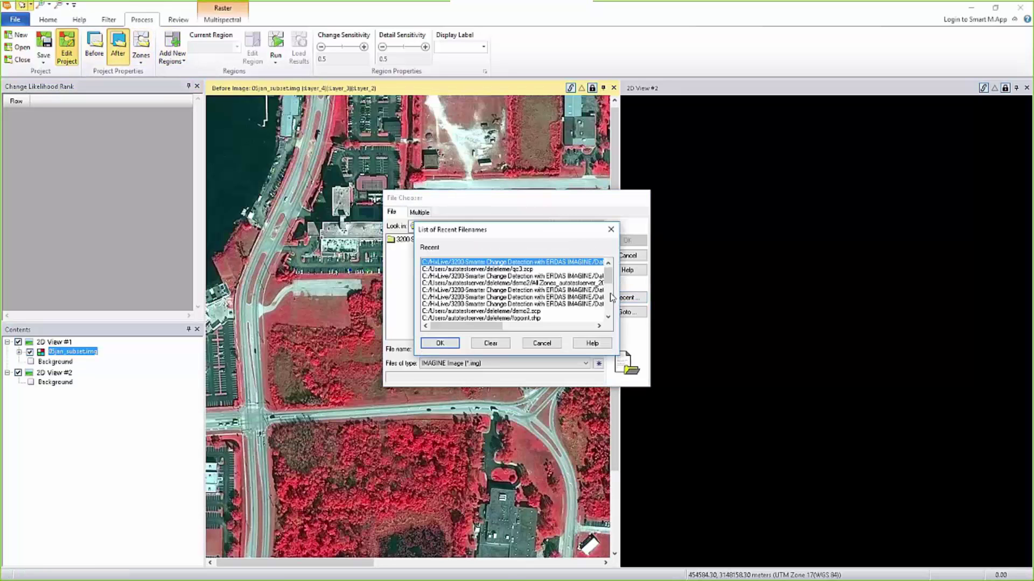
{"action": "double_click", "coordinate": [558, 262]}
{"action": "double_click", "coordinate": [418, 259]}
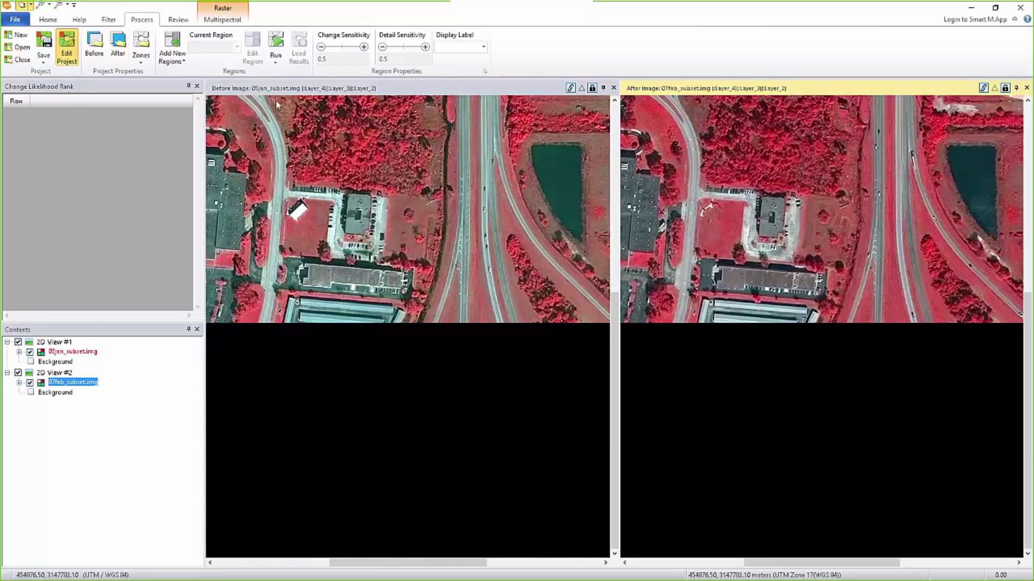
{"action": "right_click", "coordinate": [324, 173]}
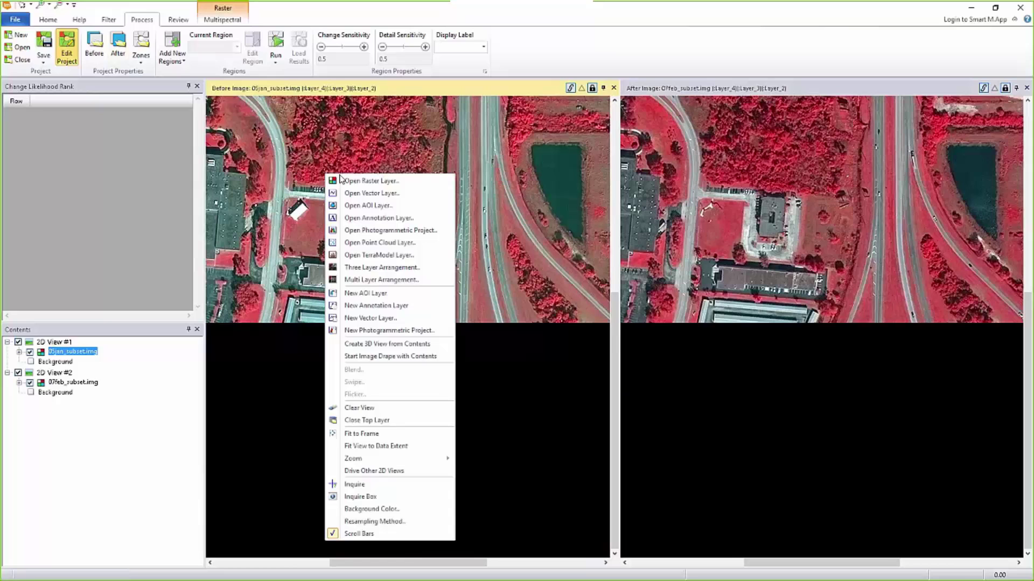
{"action": "left_click", "coordinate": [371, 433]}
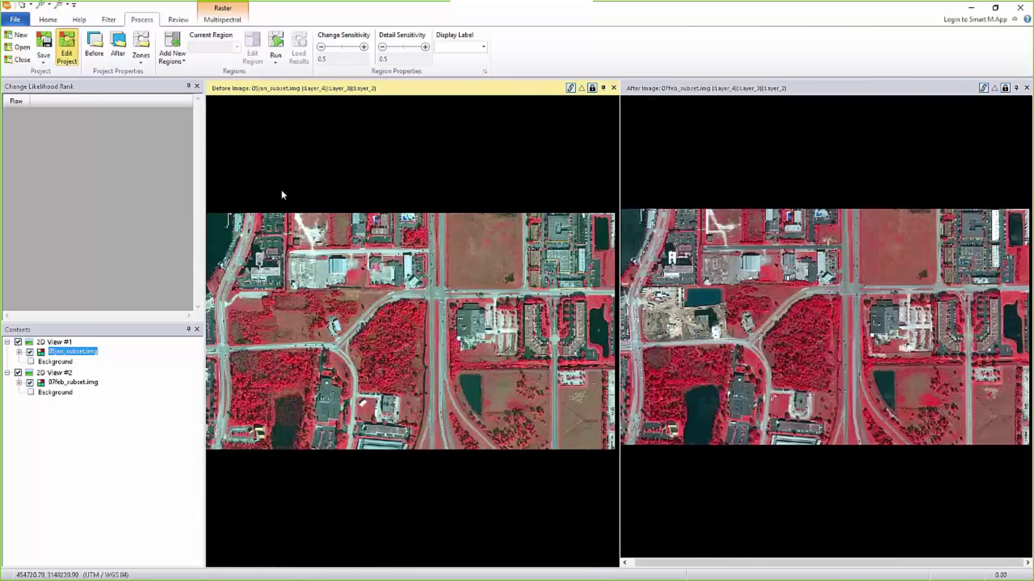
- Overlay a 7-by-7 Autogrid of zones on both images and fit them to frame
{"action": "left_click", "coordinate": [143, 63]}
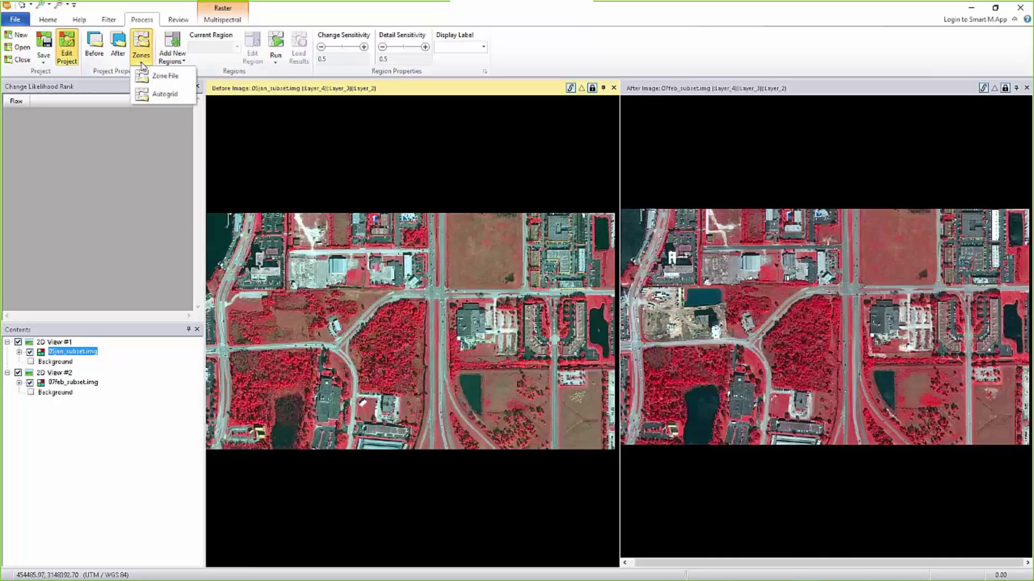
{"action": "left_click", "coordinate": [173, 101]}
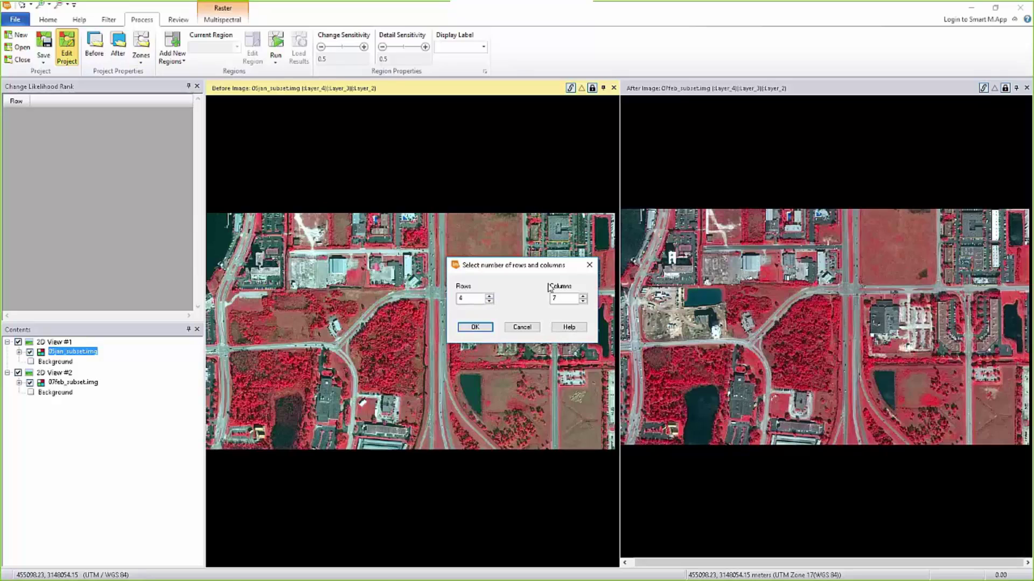
{"action": "left_click", "coordinate": [489, 296]}
{"action": "left_click", "coordinate": [489, 296]}
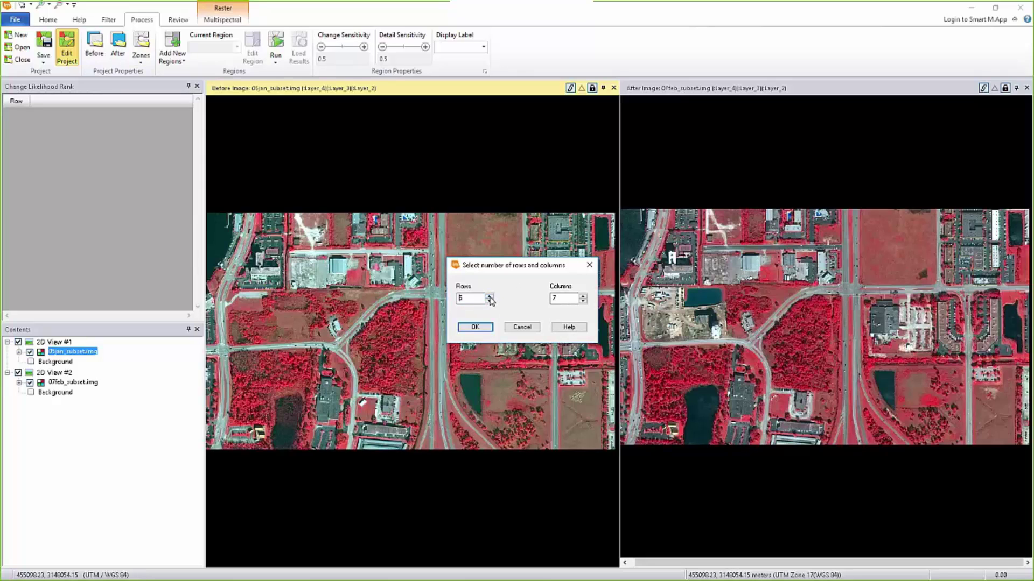
{"action": "left_click", "coordinate": [476, 330]}
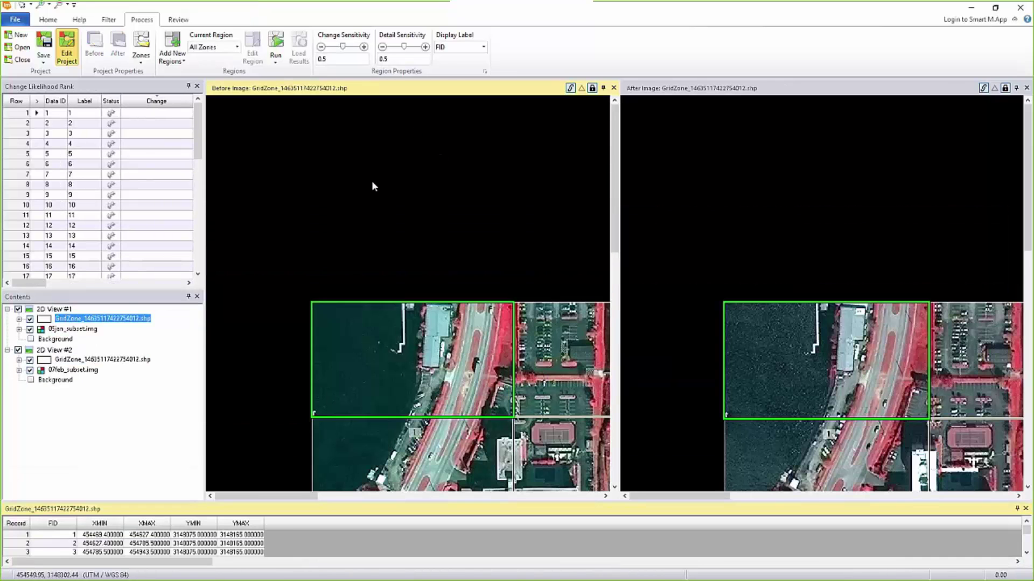
{"action": "right_click", "coordinate": [371, 186]}
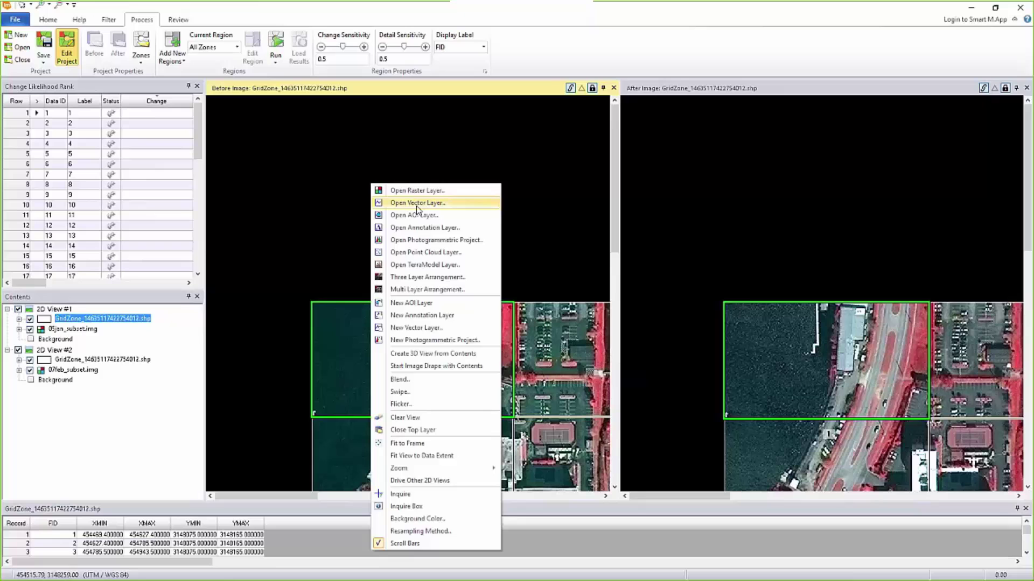
{"action": "left_click", "coordinate": [442, 446]}
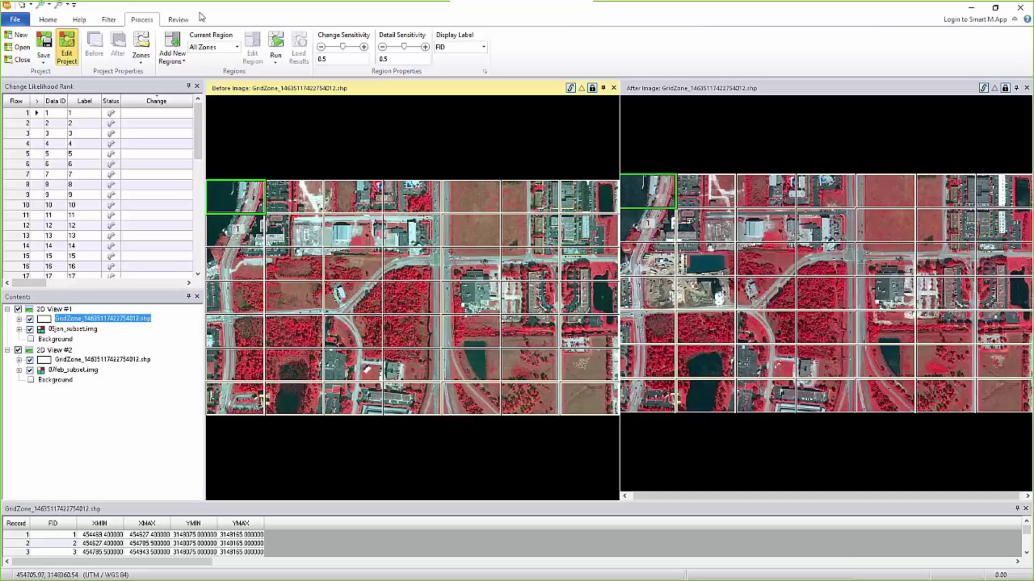
- Switch between the Filter and Process tabs, ending on the vegetation and shadow filter settings
{"action": "left_click", "coordinate": [107, 21]}
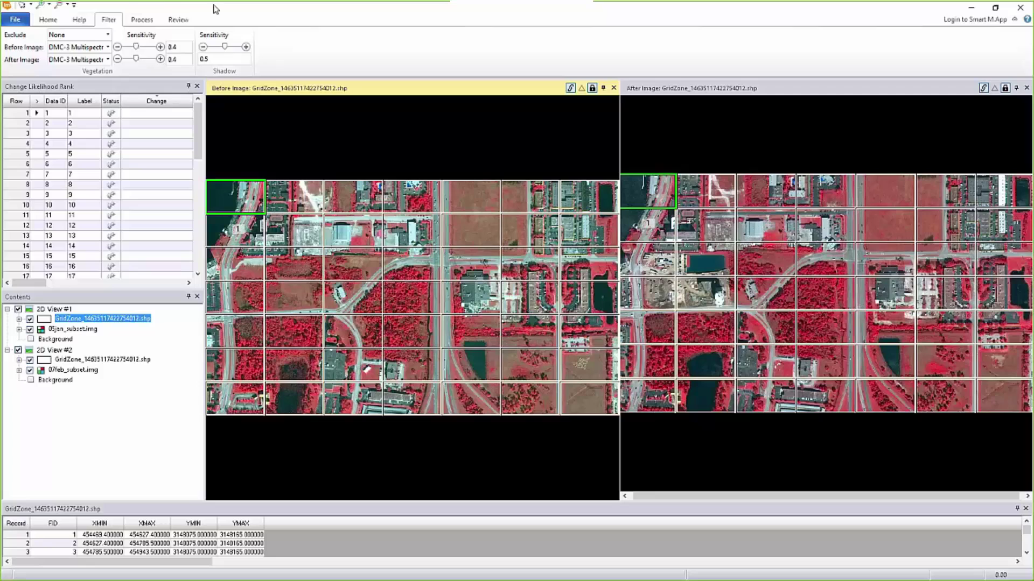
{"action": "left_click", "coordinate": [138, 23]}
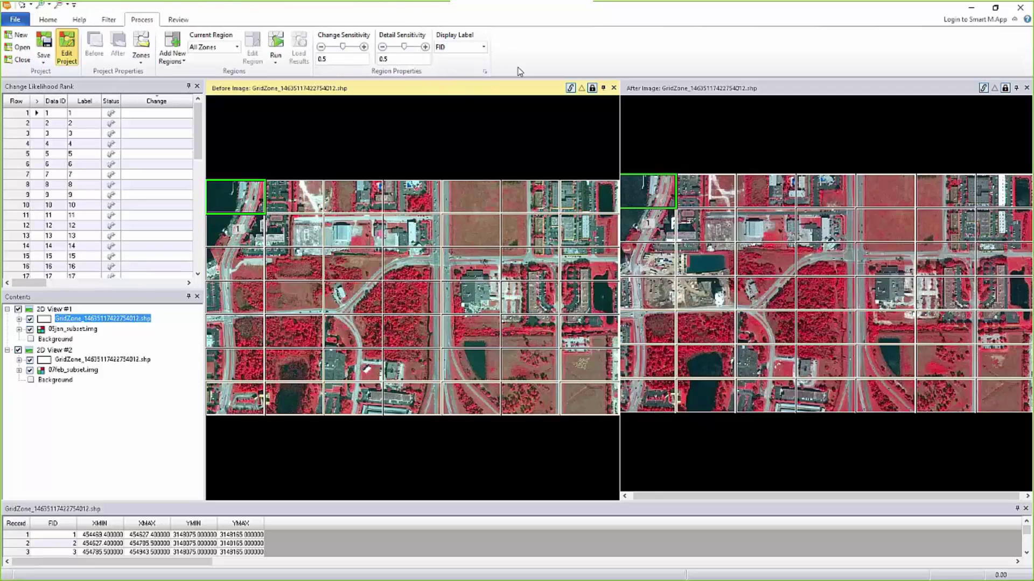
{"action": "left_click", "coordinate": [112, 22]}
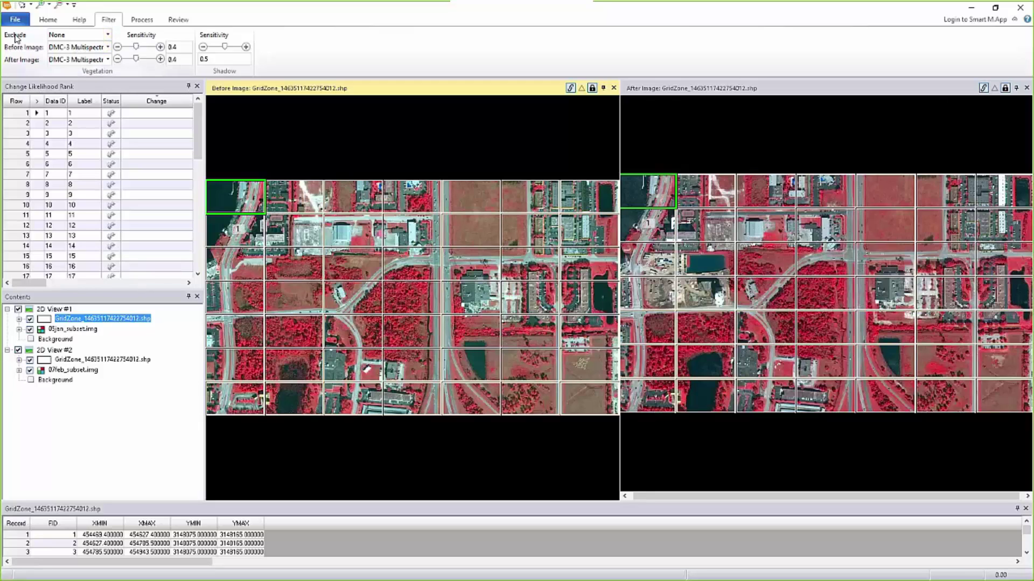
- Exclude Vegetation Only Change and set both images' sensor to QuickBird-2 Multispectral
{"action": "left_click", "coordinate": [108, 36]}
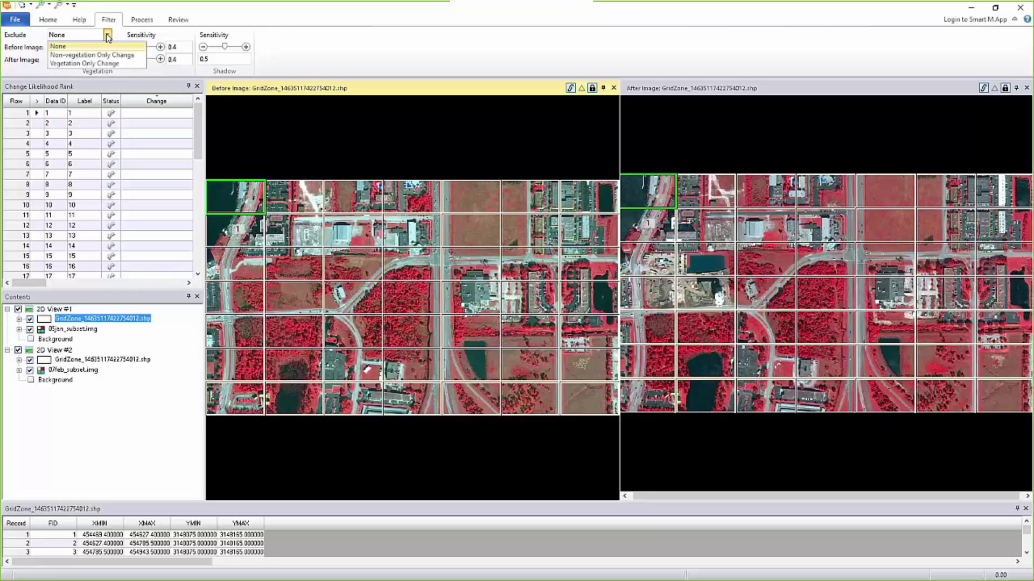
{"action": "left_click", "coordinate": [91, 65]}
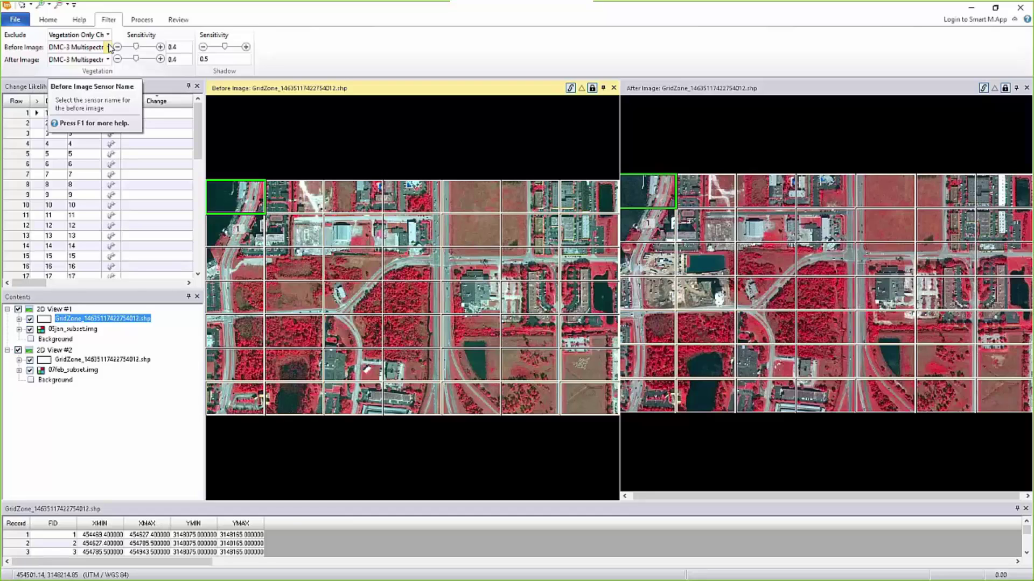
{"action": "left_click", "coordinate": [108, 47]}
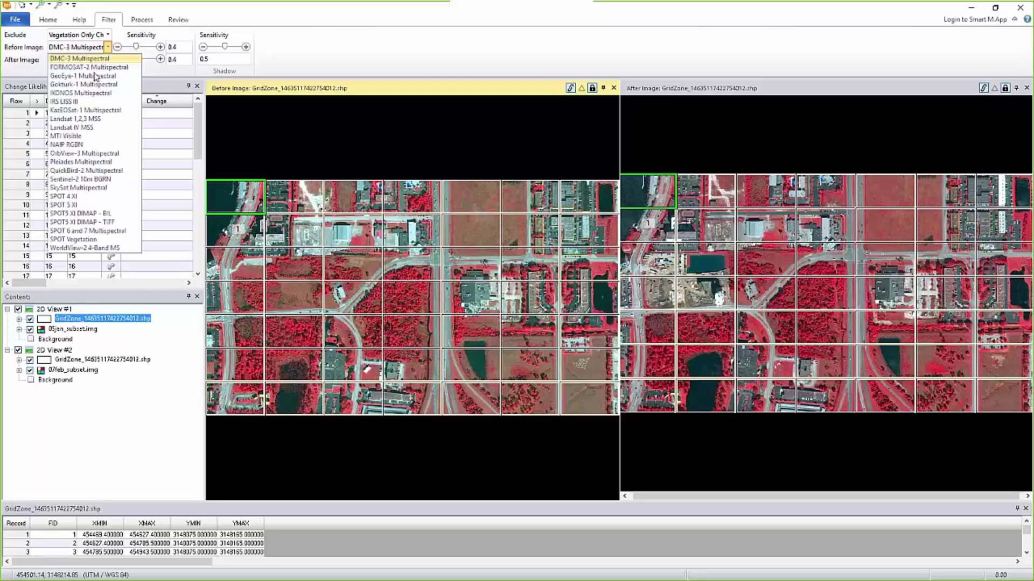
{"action": "left_click", "coordinate": [87, 171]}
{"action": "left_click", "coordinate": [108, 59]}
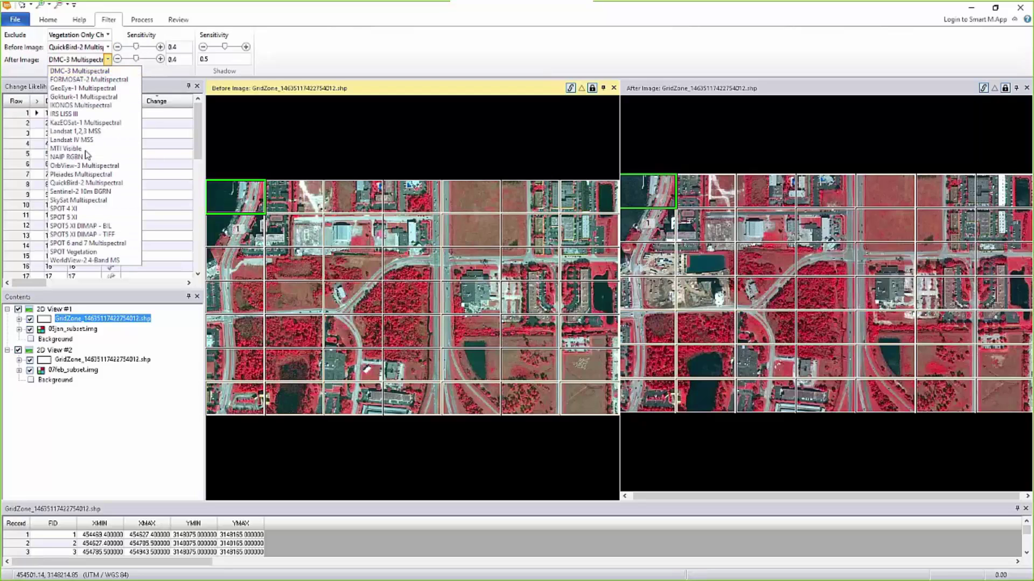
{"action": "left_click", "coordinate": [87, 182]}
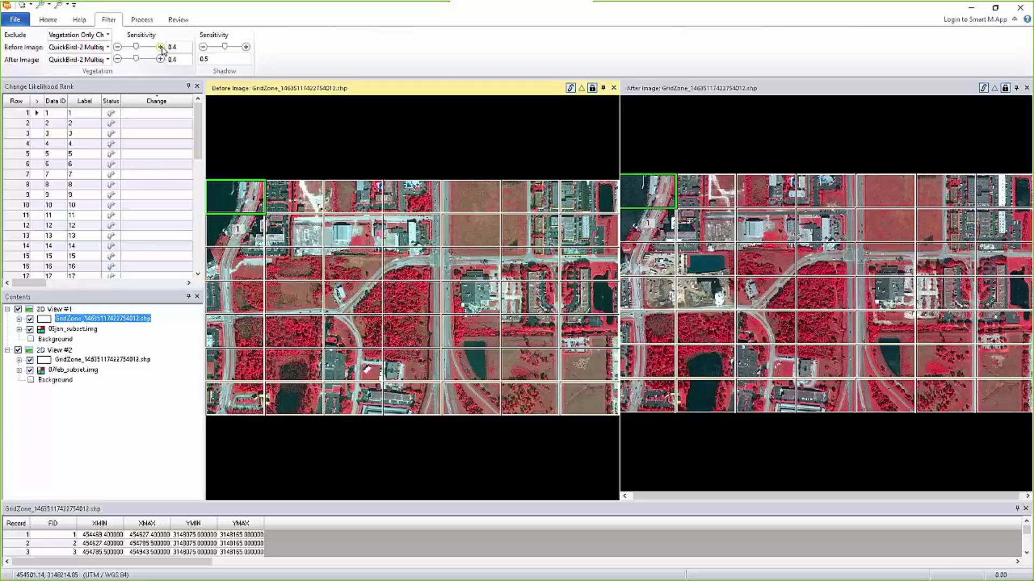
- Raise the before and after vegetation sensitivities to 0.5
{"action": "left_click", "coordinate": [160, 47]}
{"action": "left_click", "coordinate": [159, 60]}
{"action": "left_click", "coordinate": [159, 59]}
- Run change detection on the current region with the filter, then view zone 15
{"action": "left_click", "coordinate": [141, 20]}
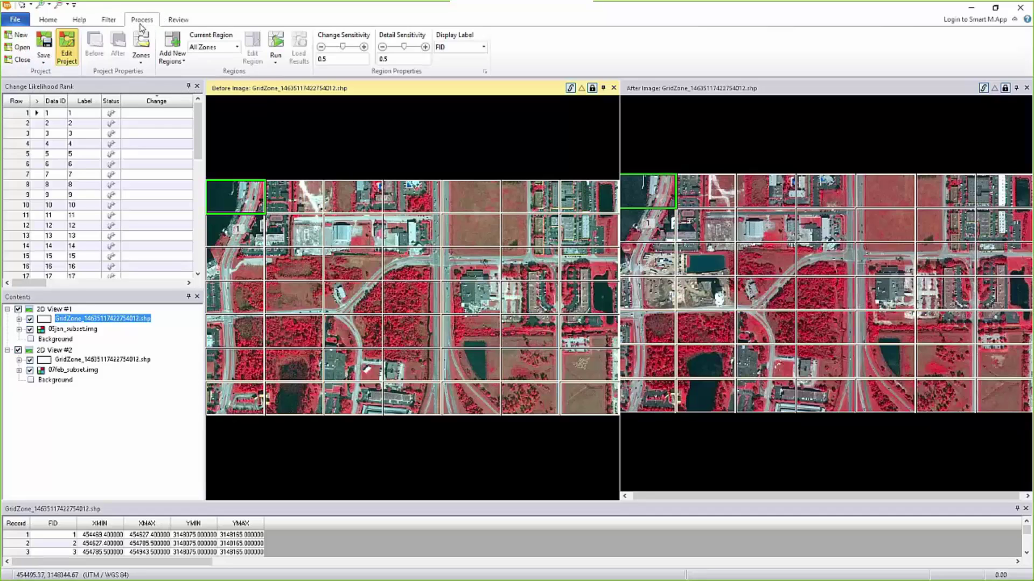
{"action": "left_click", "coordinate": [280, 45]}
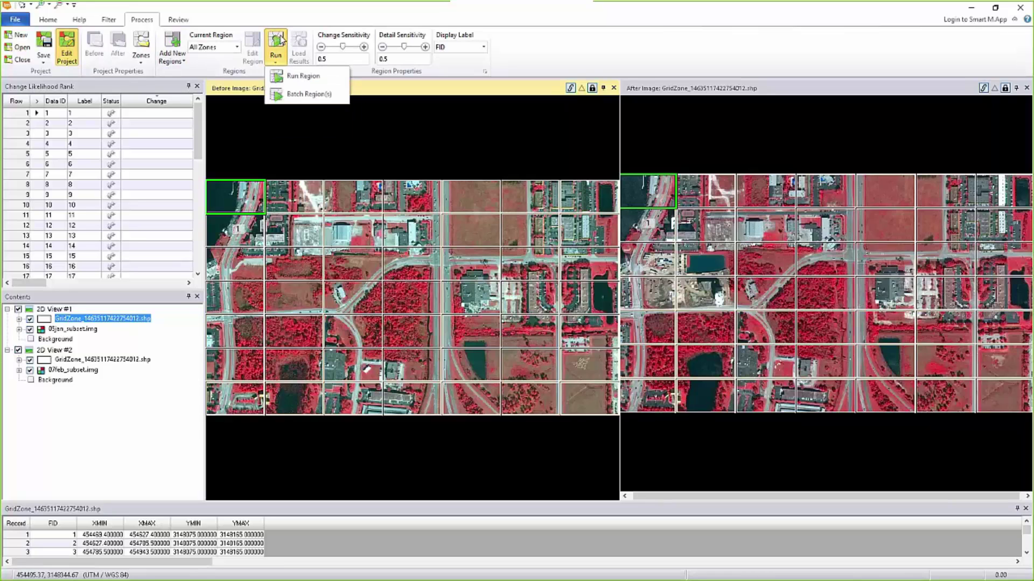
{"action": "left_click", "coordinate": [295, 77]}
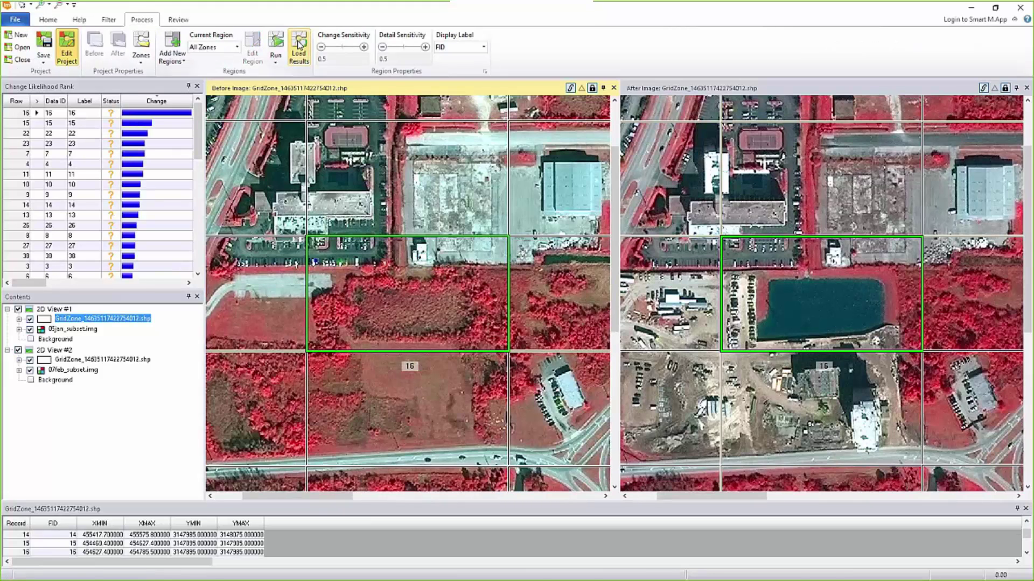
{"action": "left_click", "coordinate": [32, 123]}
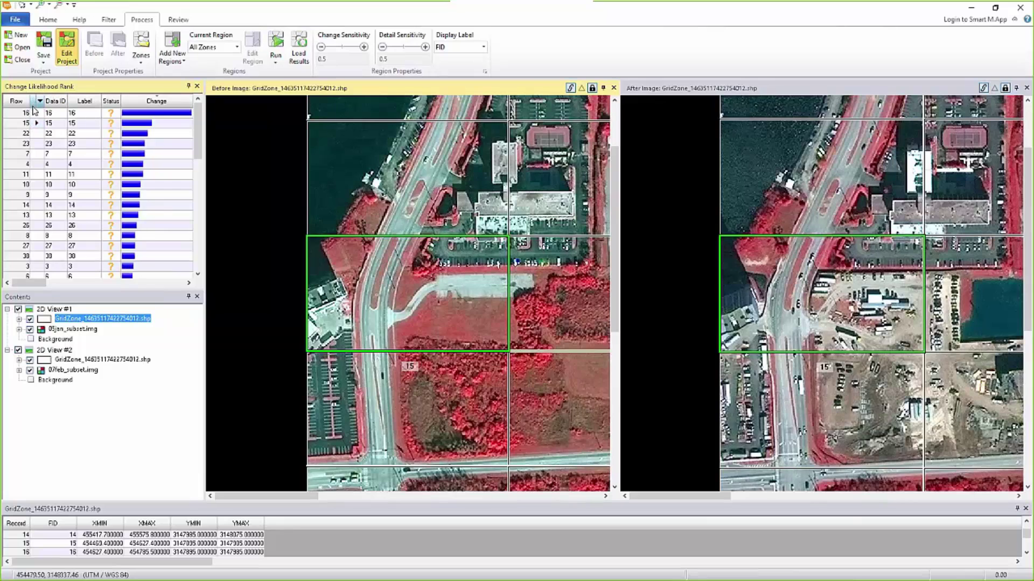
- Inspect zones 16, 48, 41, 32, 31, 30, 25, 12, 5 and 36 in both views
{"action": "left_click", "coordinate": [36, 113]}
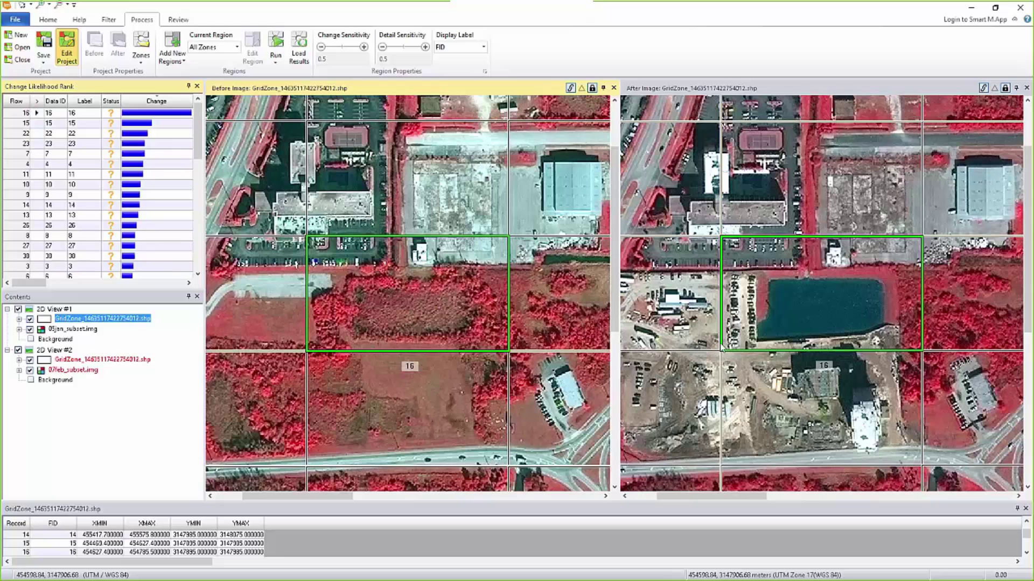
{"action": "left_click_drag", "start_coordinate": [197, 126], "coordinate": [201, 289]}
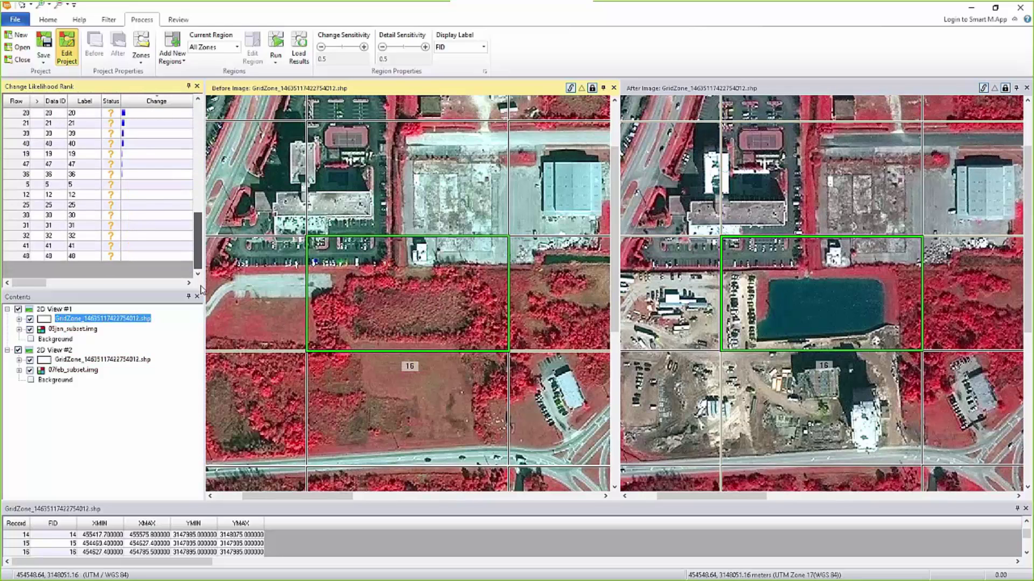
{"action": "left_click", "coordinate": [38, 256]}
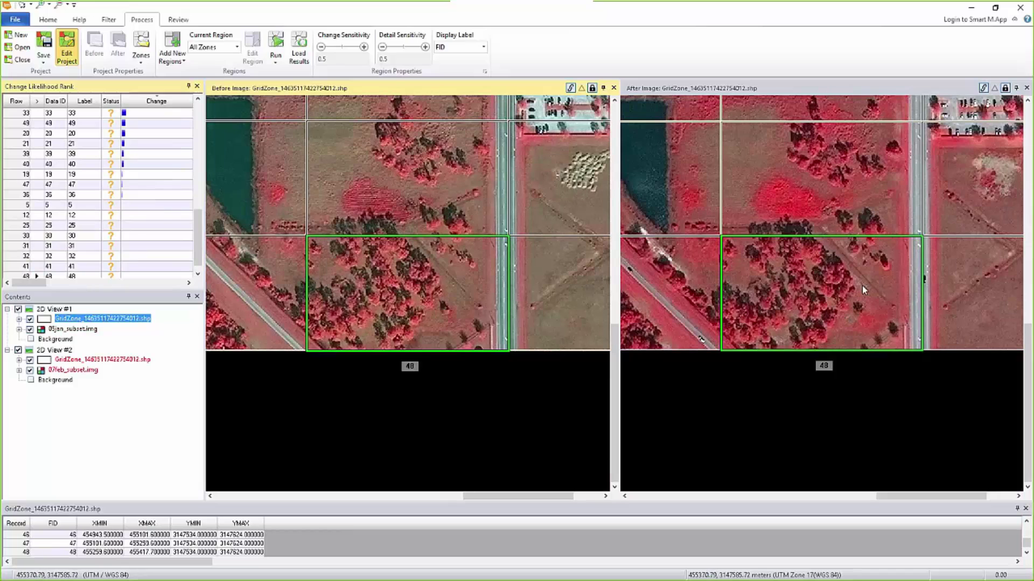
{"action": "left_click", "coordinate": [32, 267]}
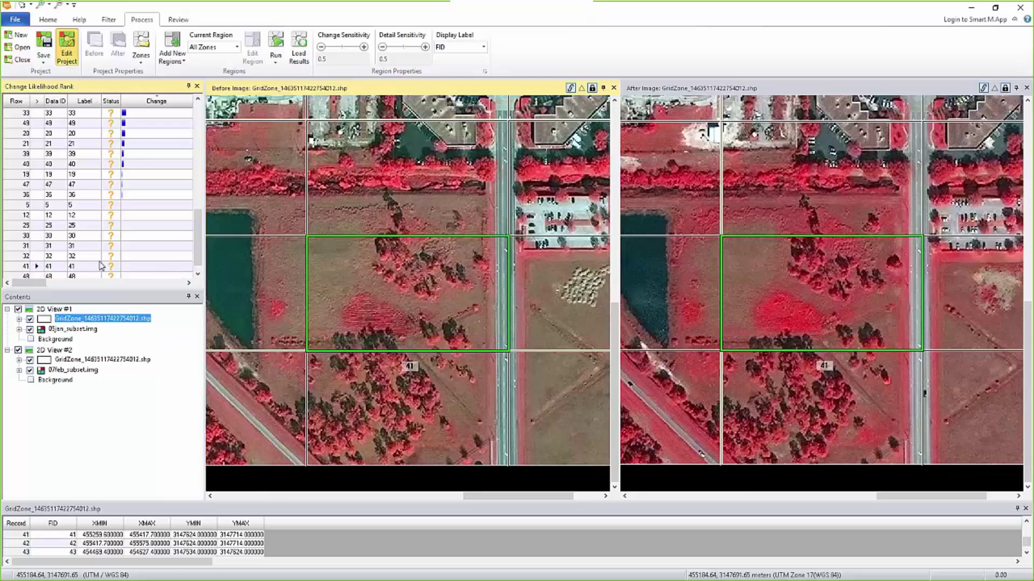
{"action": "left_click", "coordinate": [32, 257]}
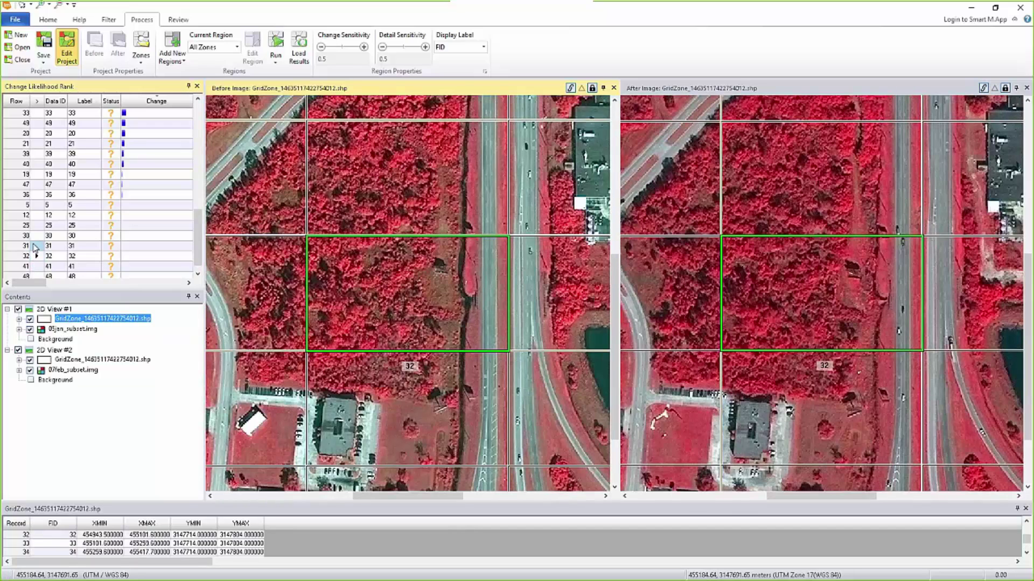
{"action": "left_click", "coordinate": [34, 246]}
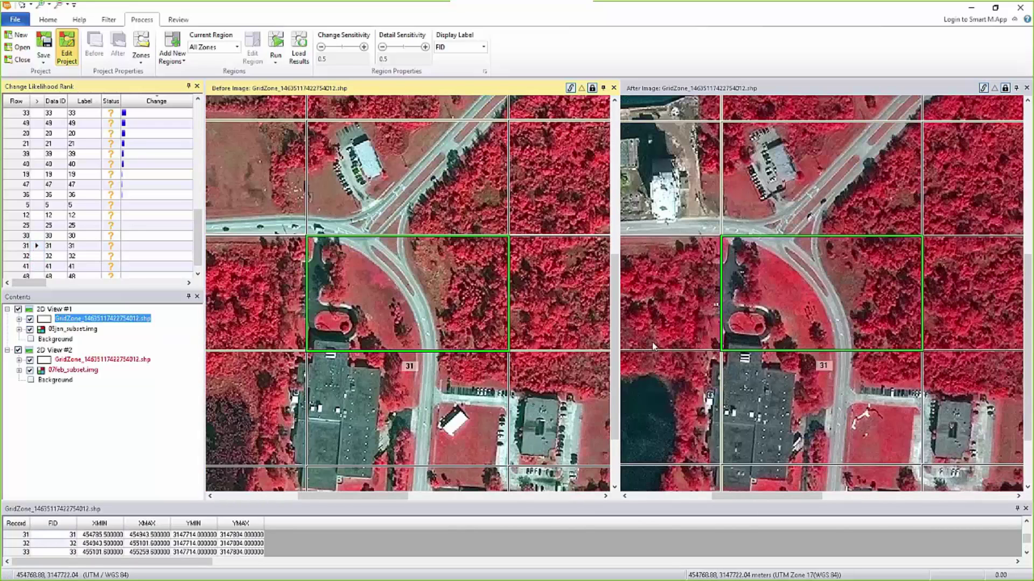
{"action": "left_click", "coordinate": [39, 237]}
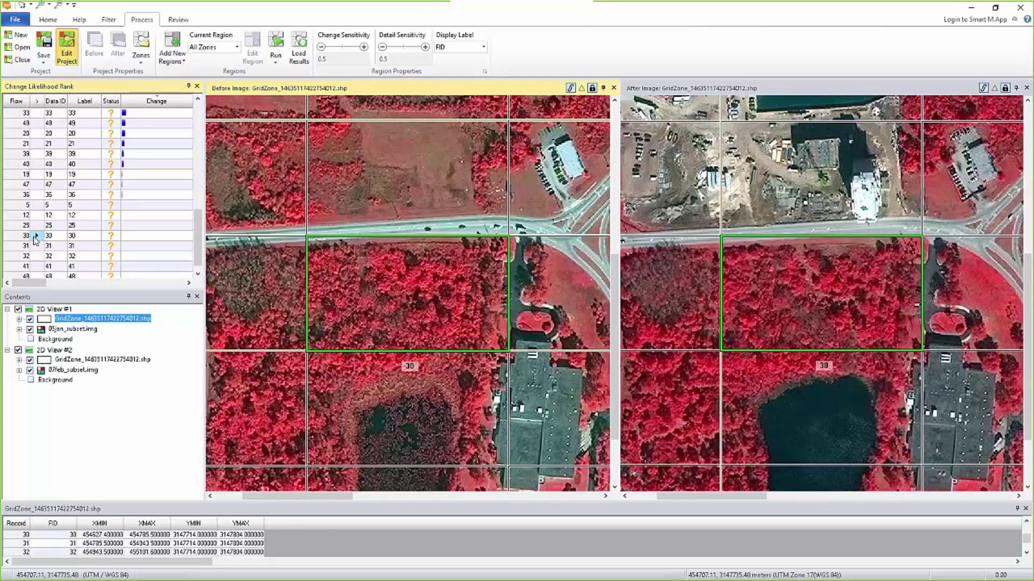
{"action": "left_click", "coordinate": [35, 226]}
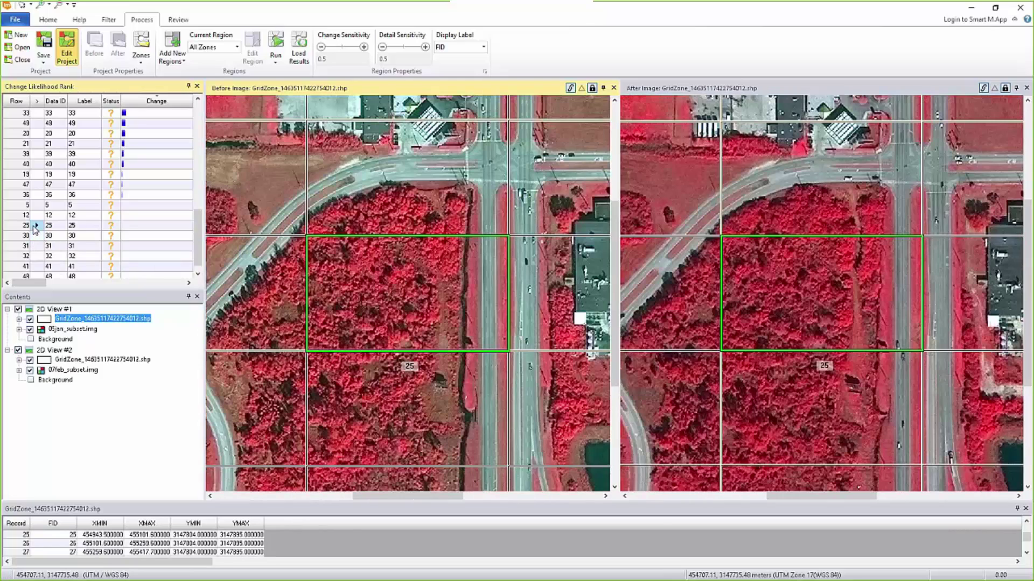
{"action": "left_click", "coordinate": [41, 216]}
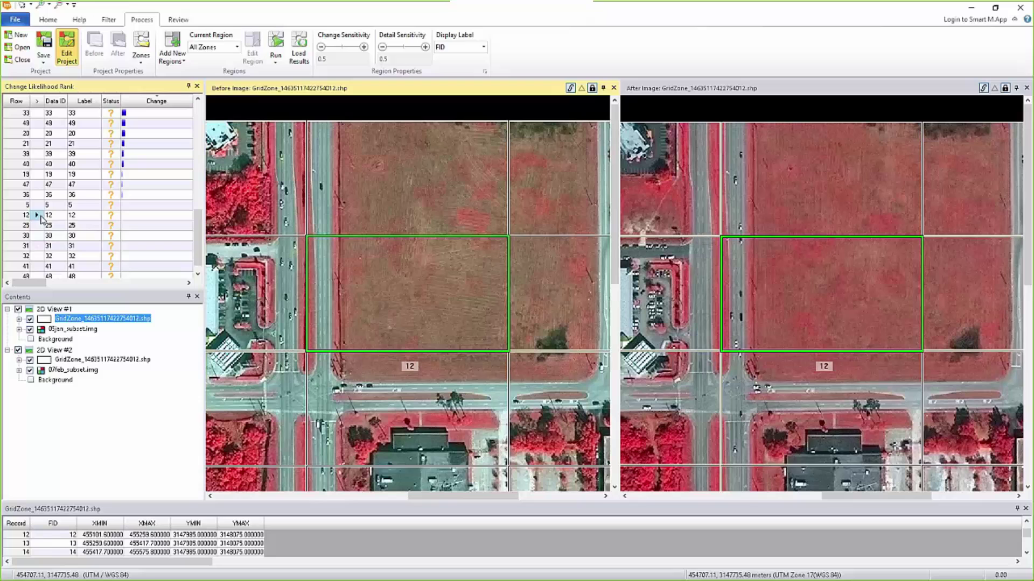
{"action": "left_click", "coordinate": [40, 206]}
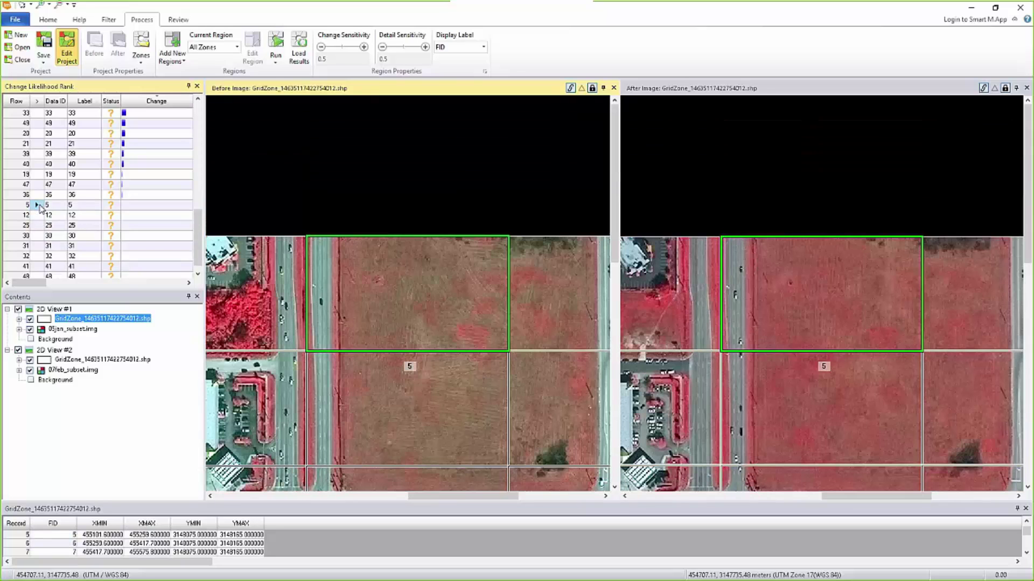
{"action": "left_click", "coordinate": [36, 195]}
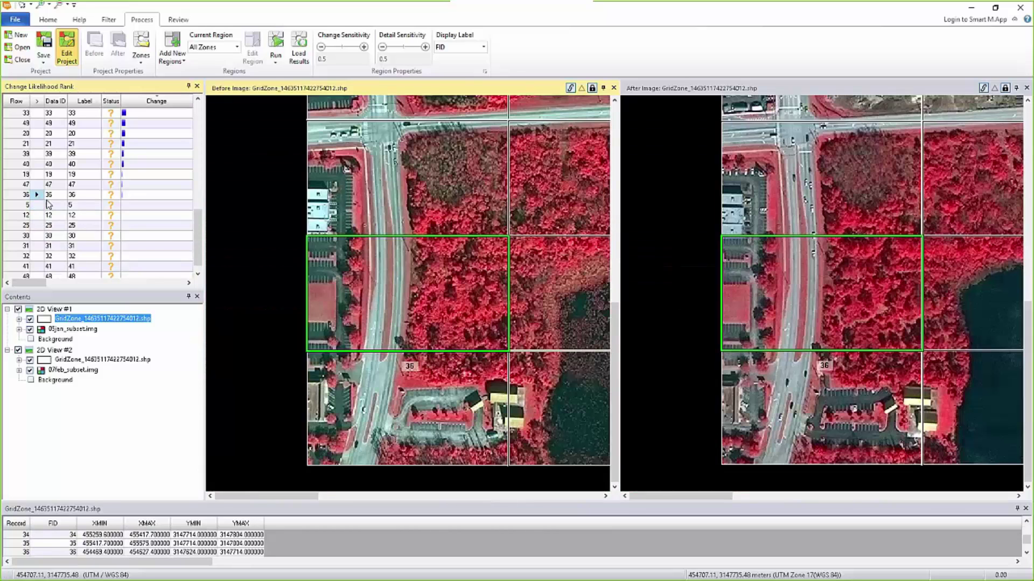
{"action": "scroll", "coordinate": [199, 256], "scroll_direction": "down", "scroll_amount": 1}
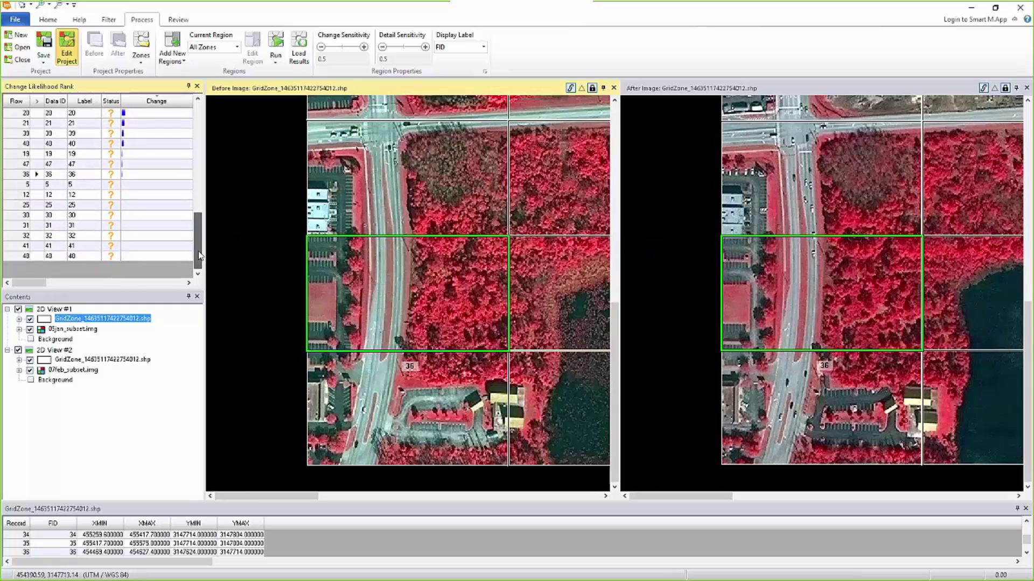
- Select zones 19 through 48 in the rank table and mark them unchanged
{"action": "left_click_drag", "start_coordinate": [22, 256], "coordinate": [22, 155]}
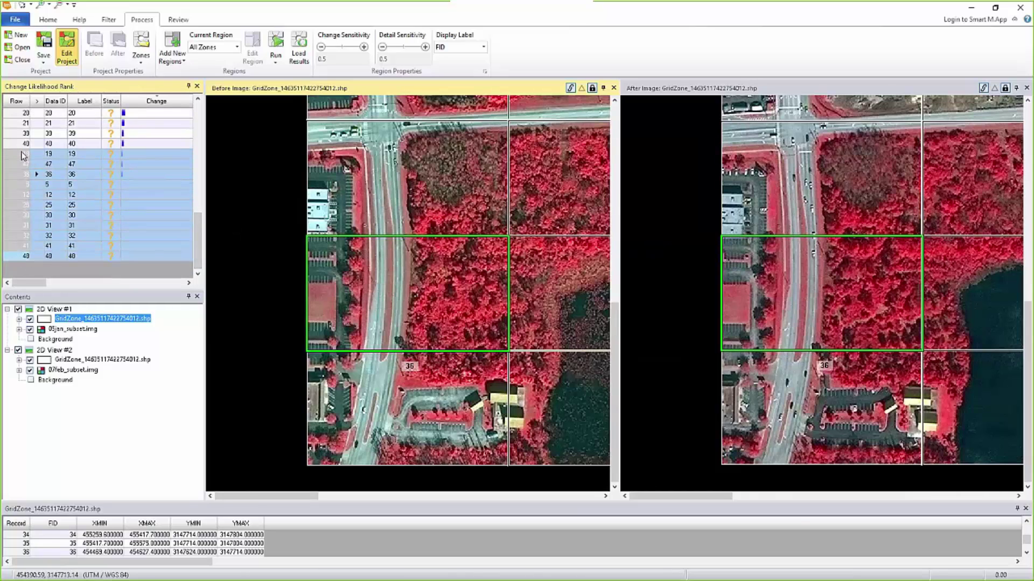
{"action": "left_click", "coordinate": [179, 20]}
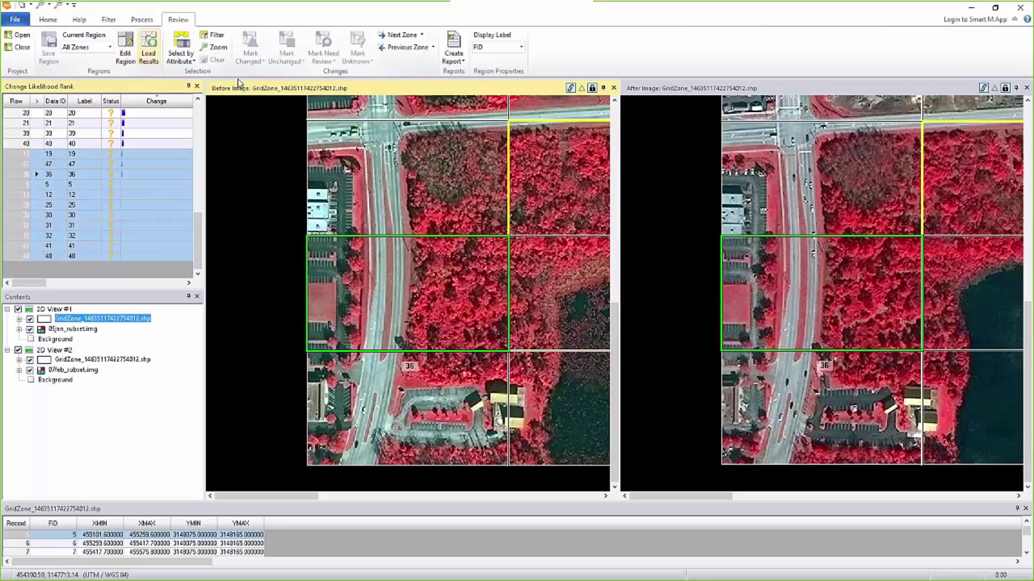
{"action": "left_click", "coordinate": [125, 49]}
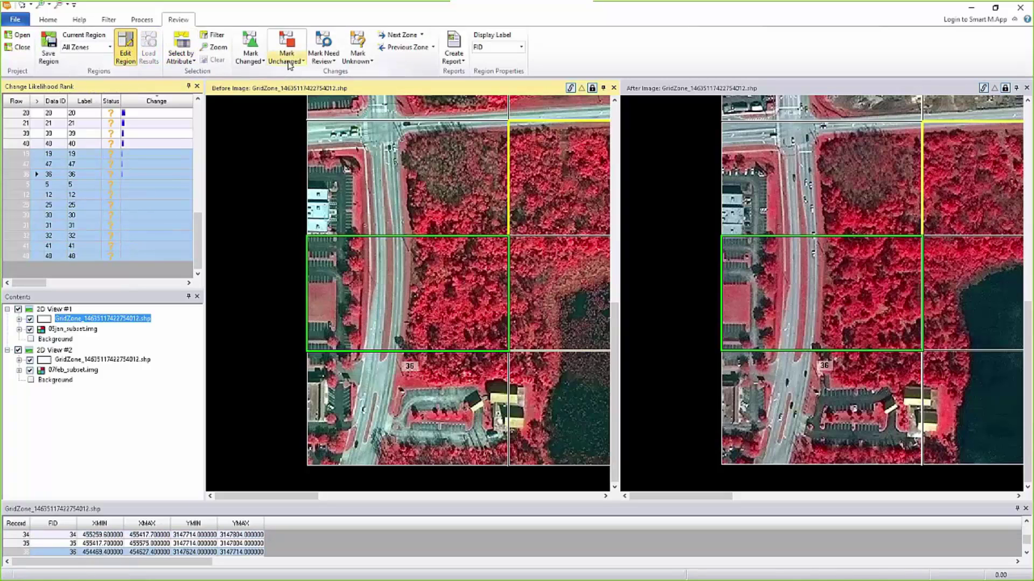
{"action": "left_click", "coordinate": [289, 61]}
{"action": "left_click", "coordinate": [304, 108]}
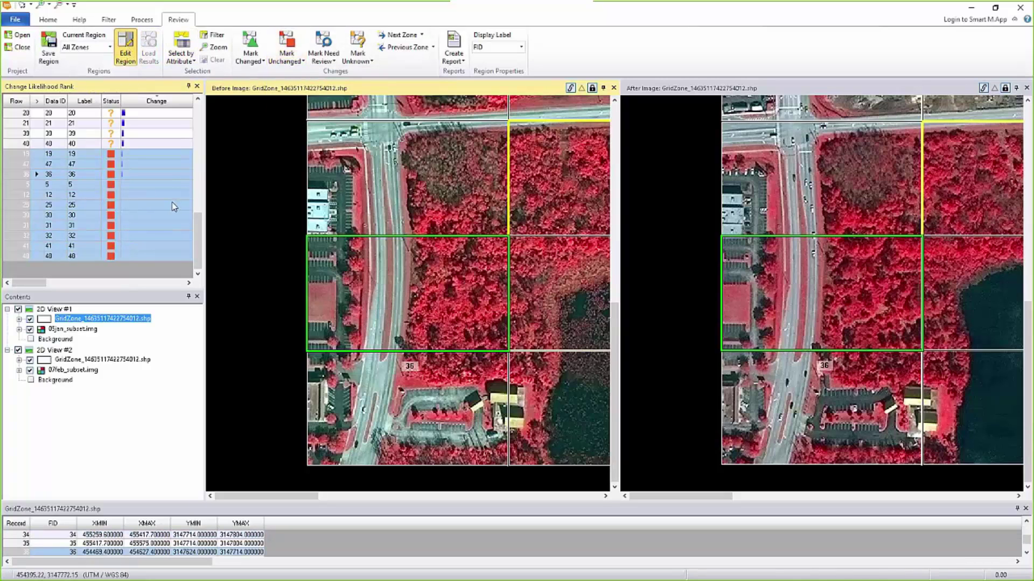
{"action": "left_click_drag", "start_coordinate": [198, 226], "coordinate": [200, 128]}
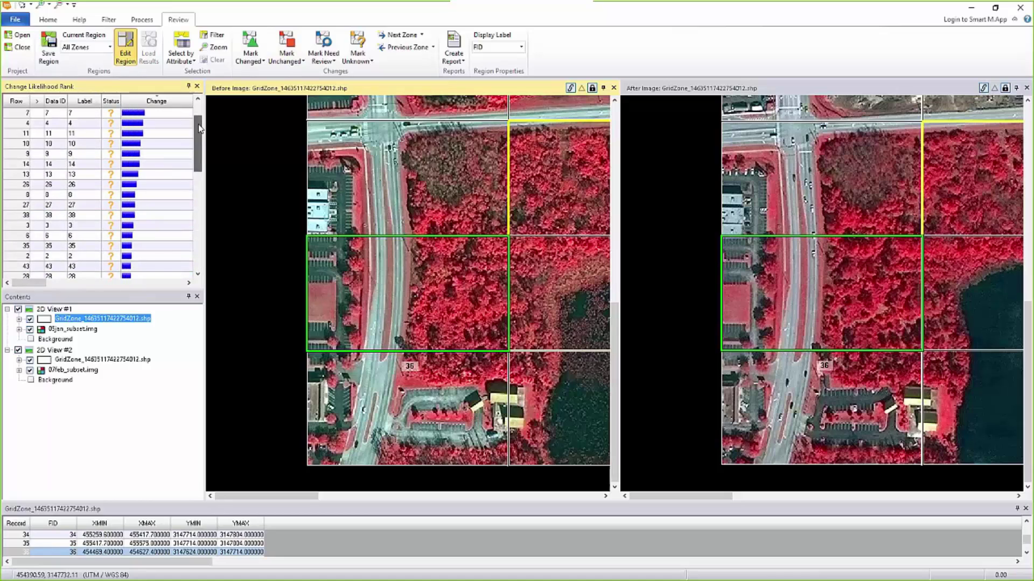
- Start a new query-based region from Add New Regions on the Process tab
{"action": "left_click", "coordinate": [111, 20]}
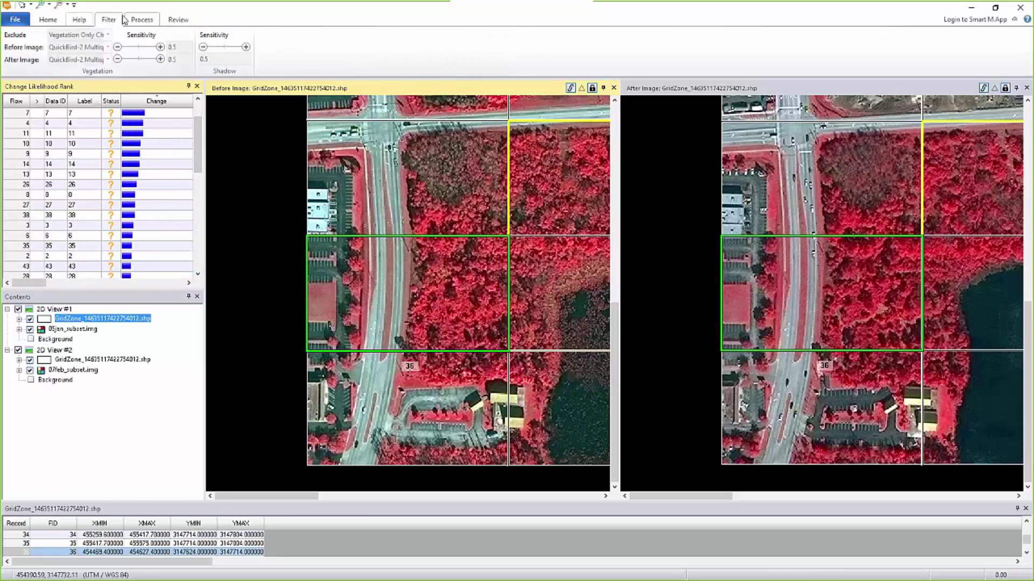
{"action": "left_click", "coordinate": [142, 20]}
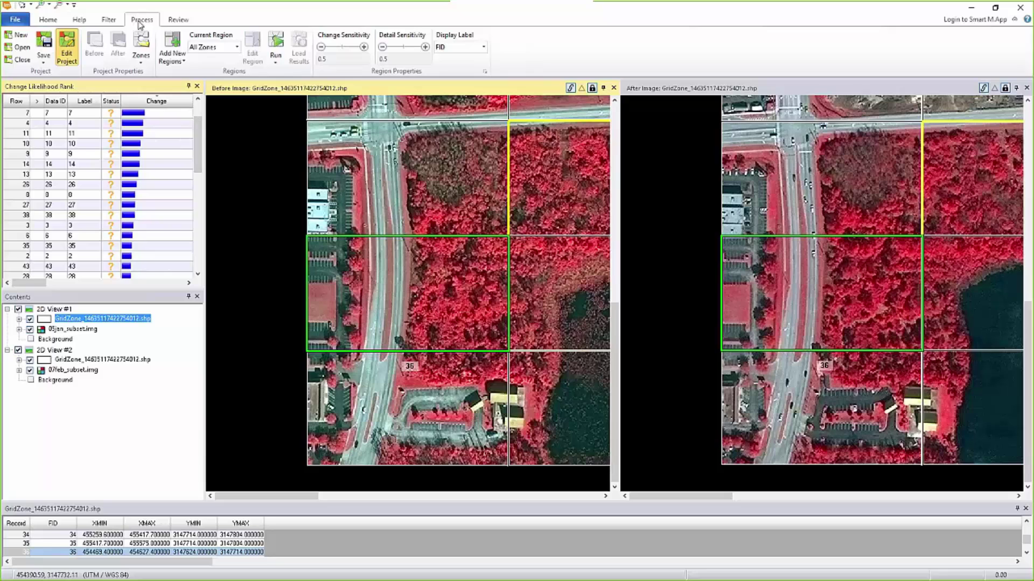
{"action": "left_click", "coordinate": [206, 48]}
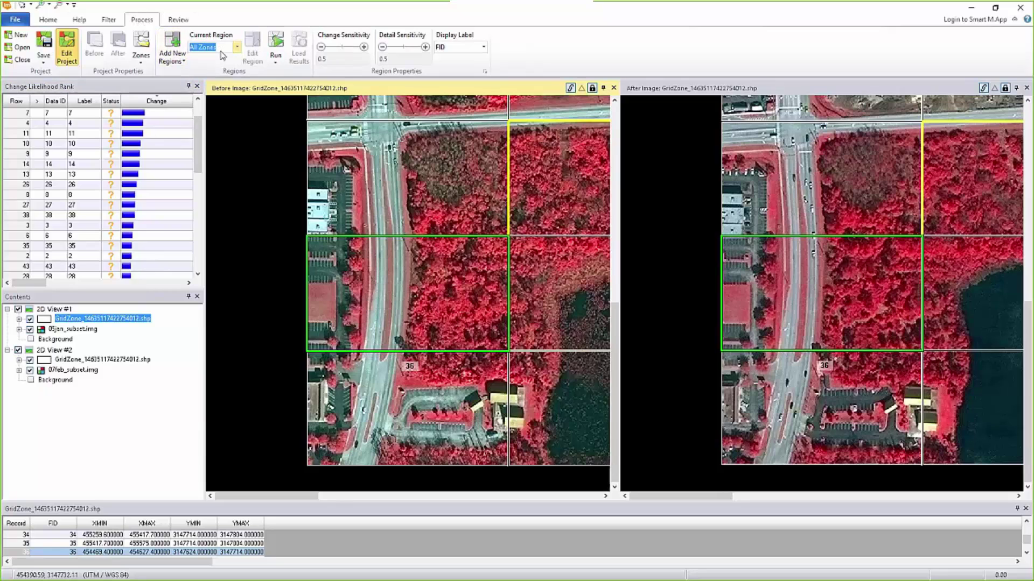
{"action": "left_click", "coordinate": [177, 64]}
{"action": "left_click", "coordinate": [216, 96]}
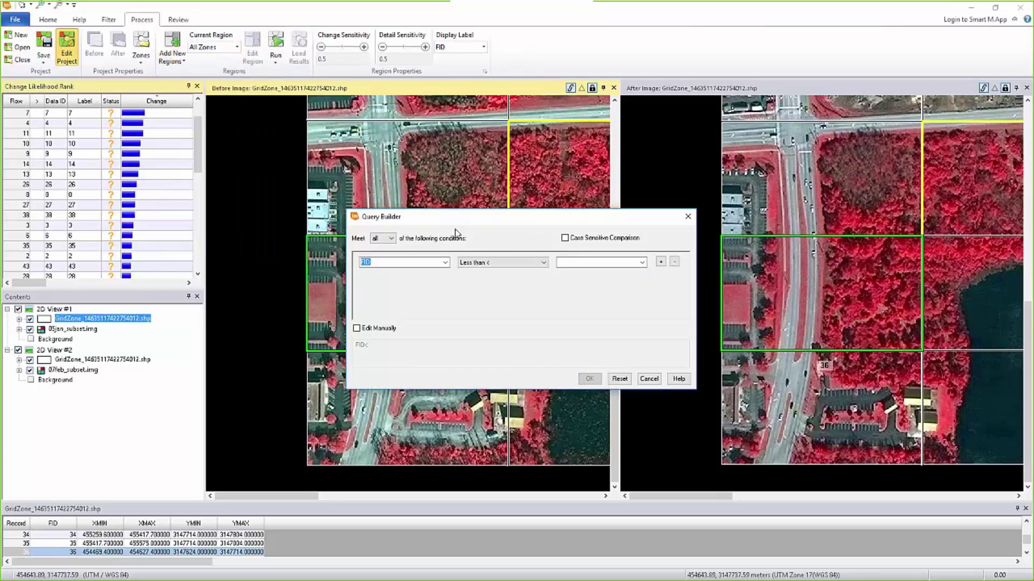
- Build the query FID greater than 0 in Query Builder to create Region 1
{"action": "left_click", "coordinate": [493, 263]}
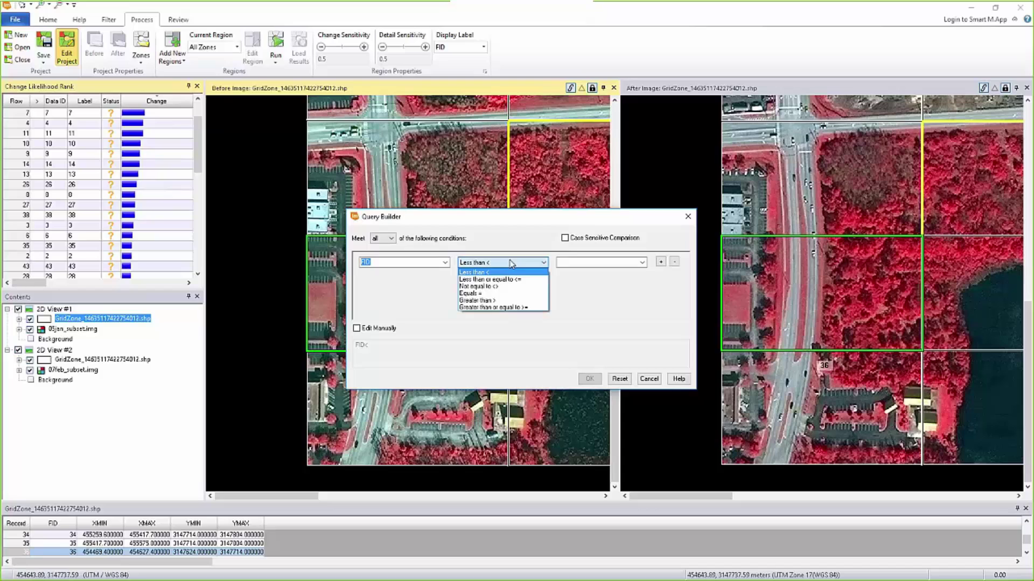
{"action": "left_click", "coordinate": [495, 302]}
{"action": "left_click", "coordinate": [445, 263]}
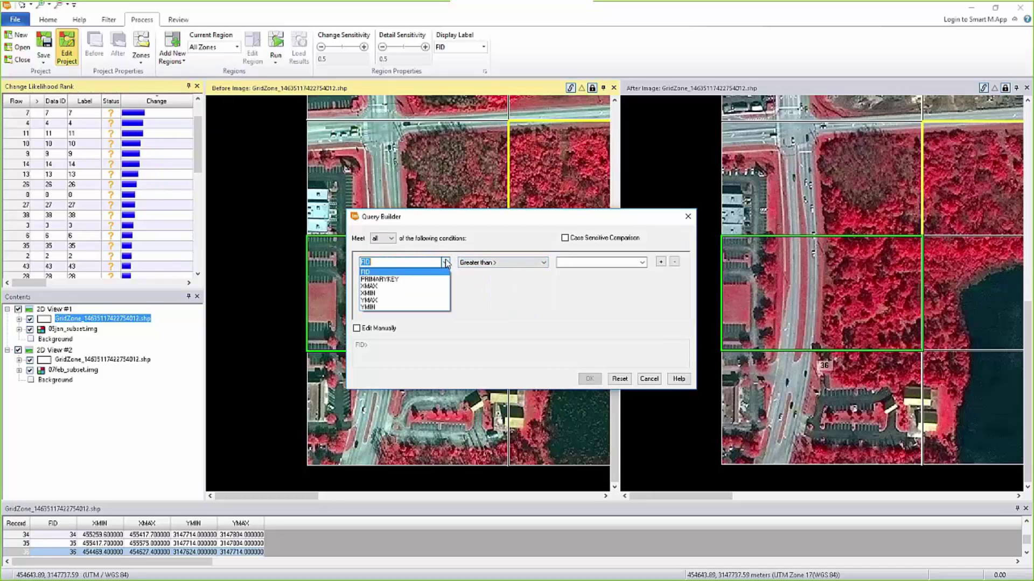
{"action": "left_click", "coordinate": [445, 262]}
{"action": "left_click", "coordinate": [587, 263]}
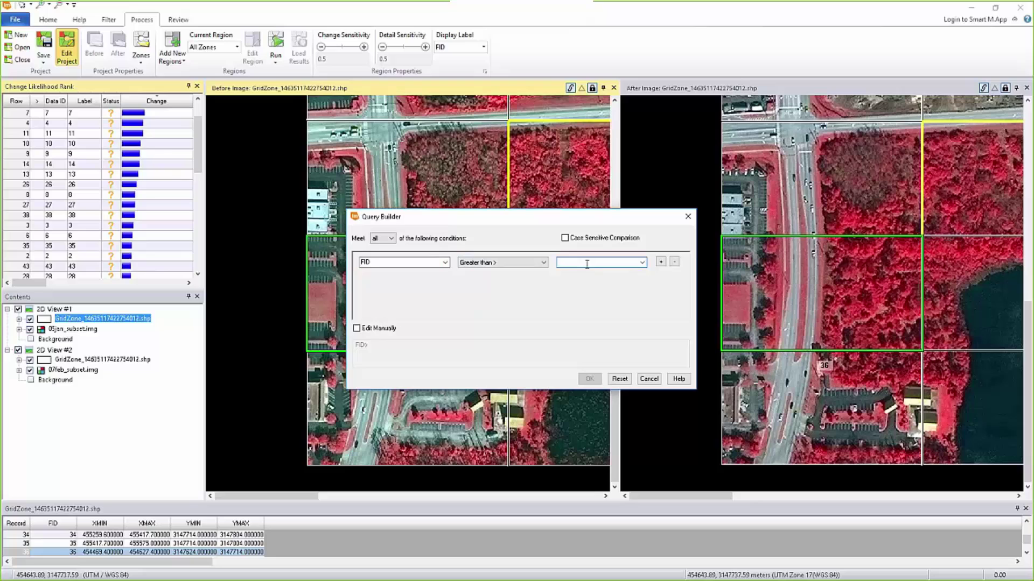
{"action": "type", "text": "0"}
{"action": "left_click", "coordinate": [590, 378]}
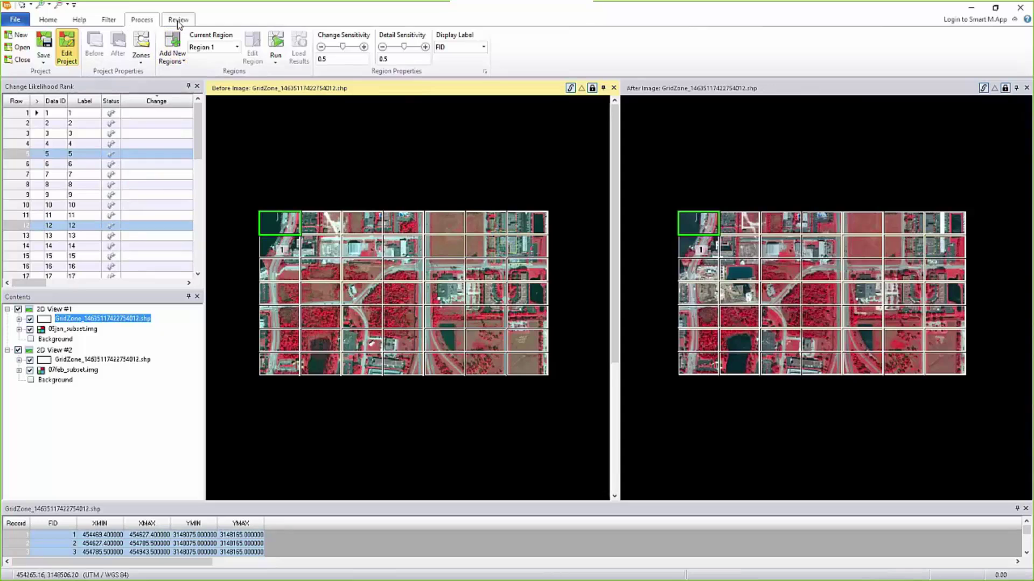
- Open the Exclude dropdown in the Filter tab's Vegetation group
{"action": "left_click", "coordinate": [109, 19]}
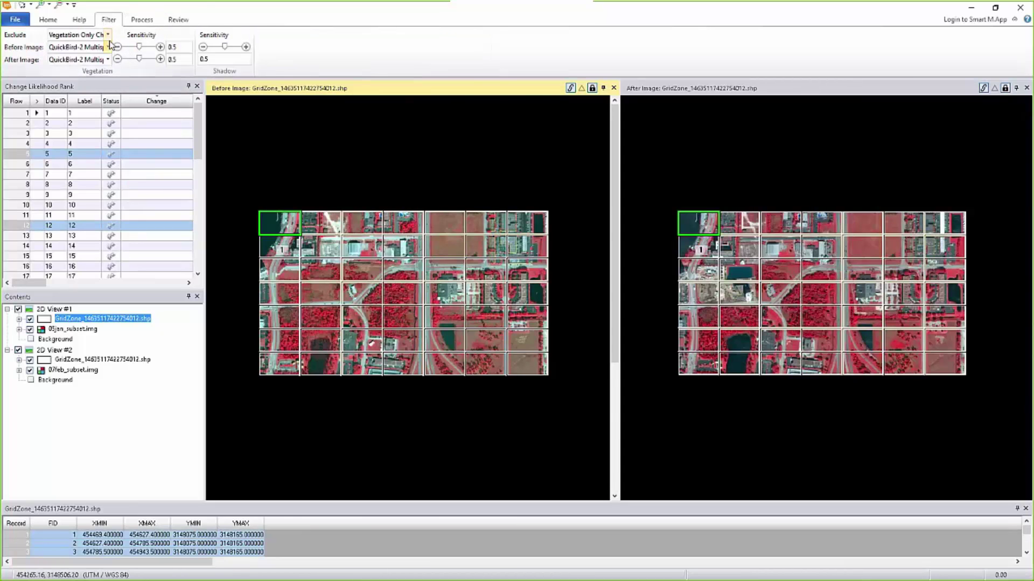
{"action": "left_click", "coordinate": [107, 35]}
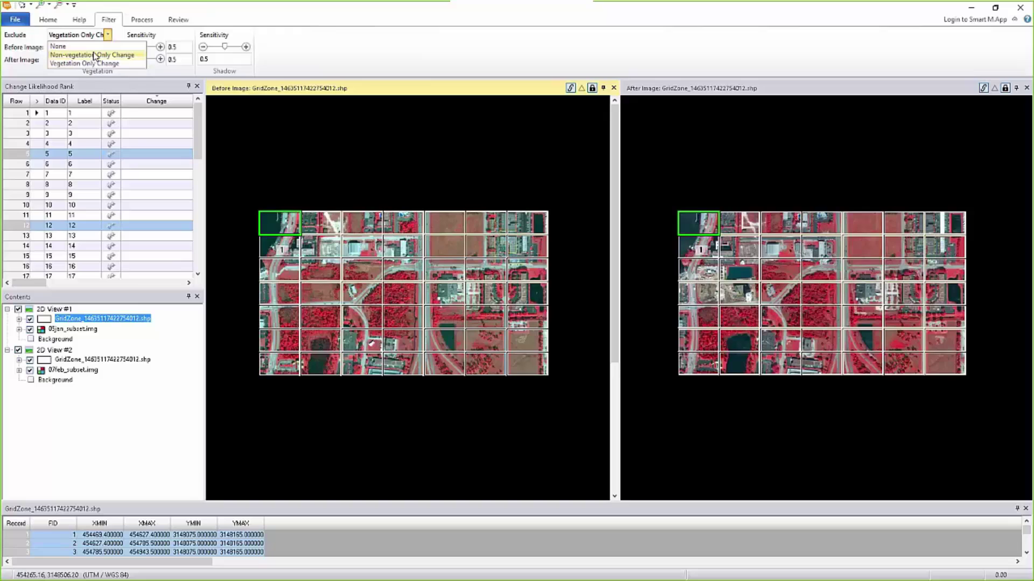